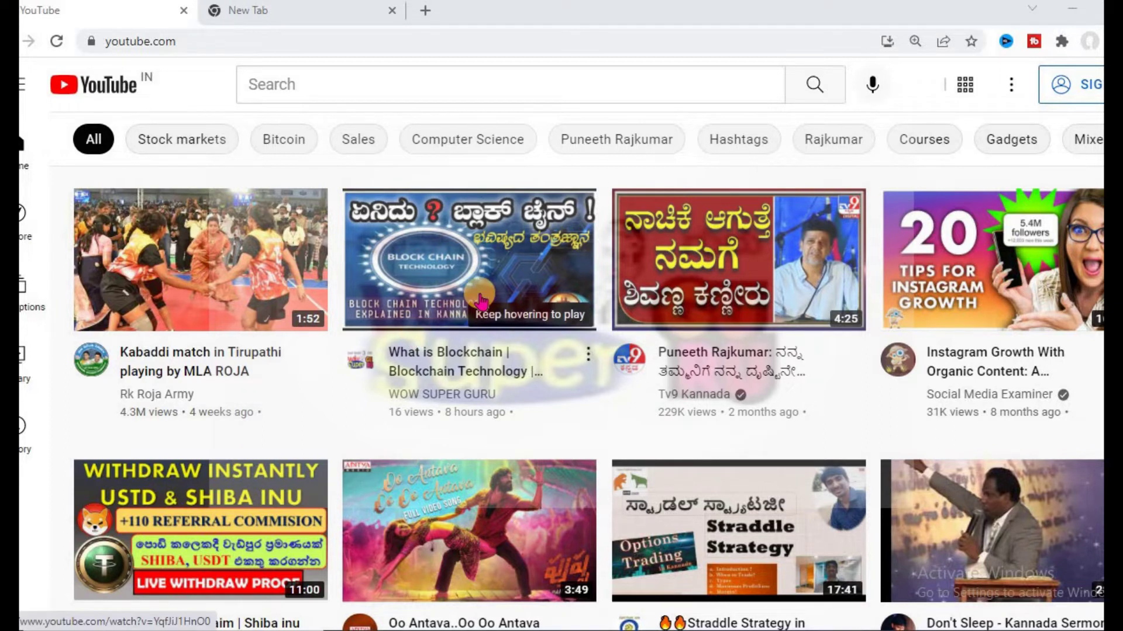
Step: Look through the recommended videos on the YouTube home page, checking their thumbnails and titles
mouse_move(418, 293)
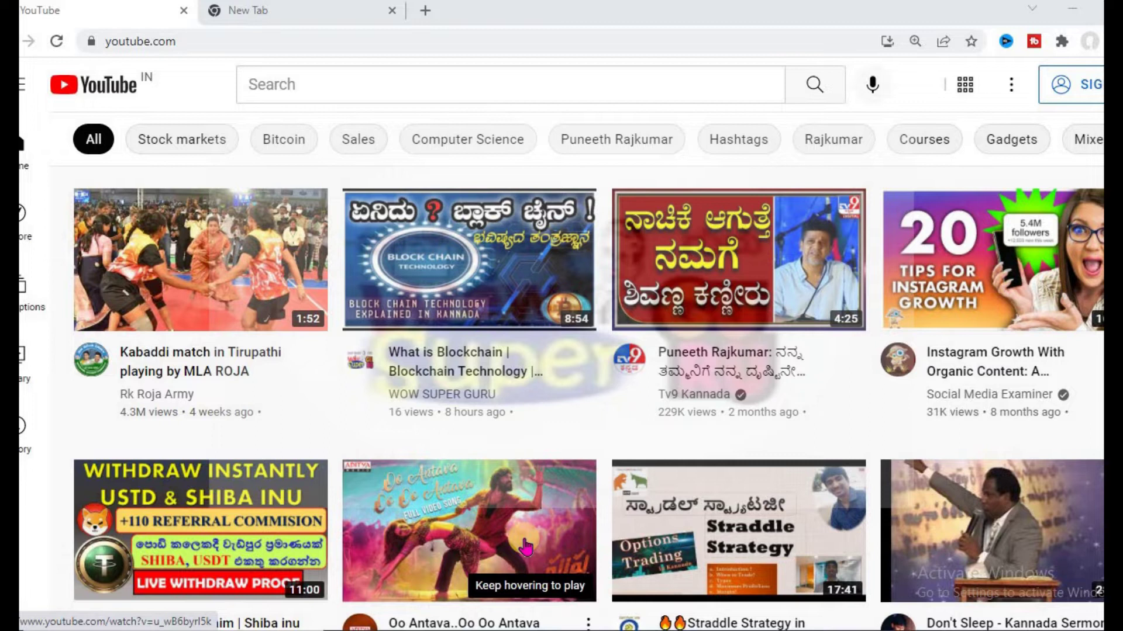
mouse_move(525, 547)
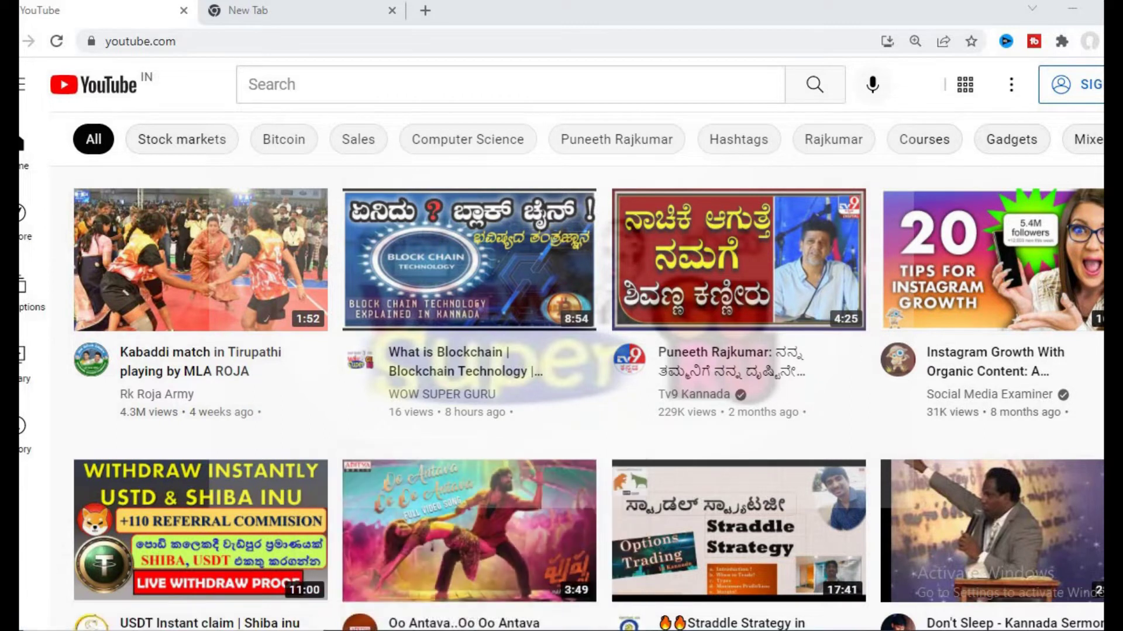
scroll(561, 397, down, 5)
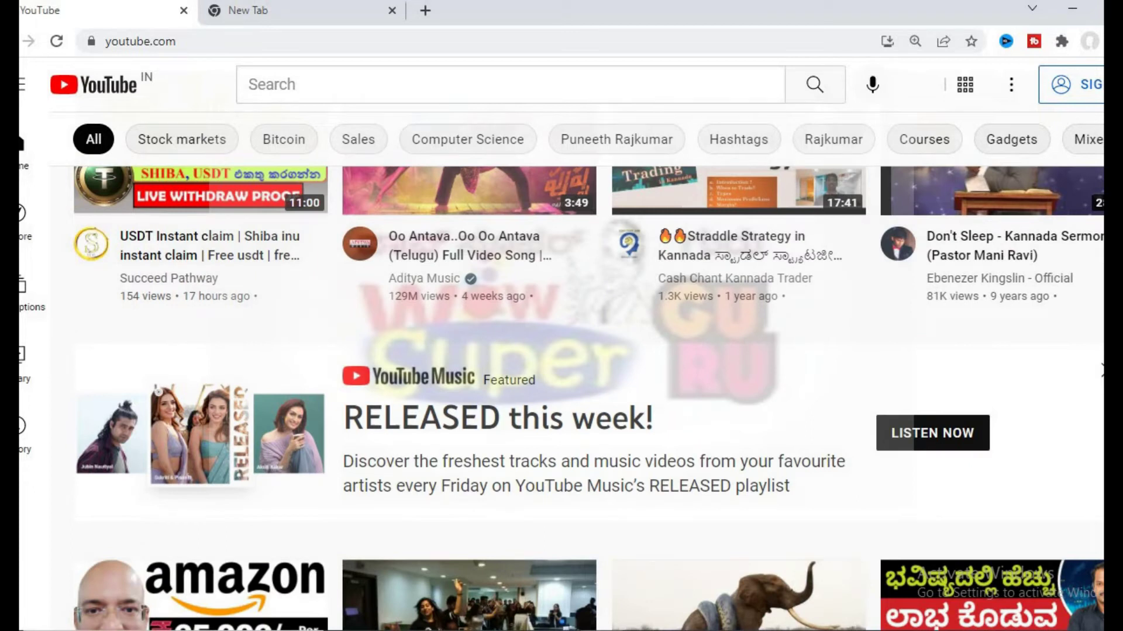
scroll(561, 397, down, 3)
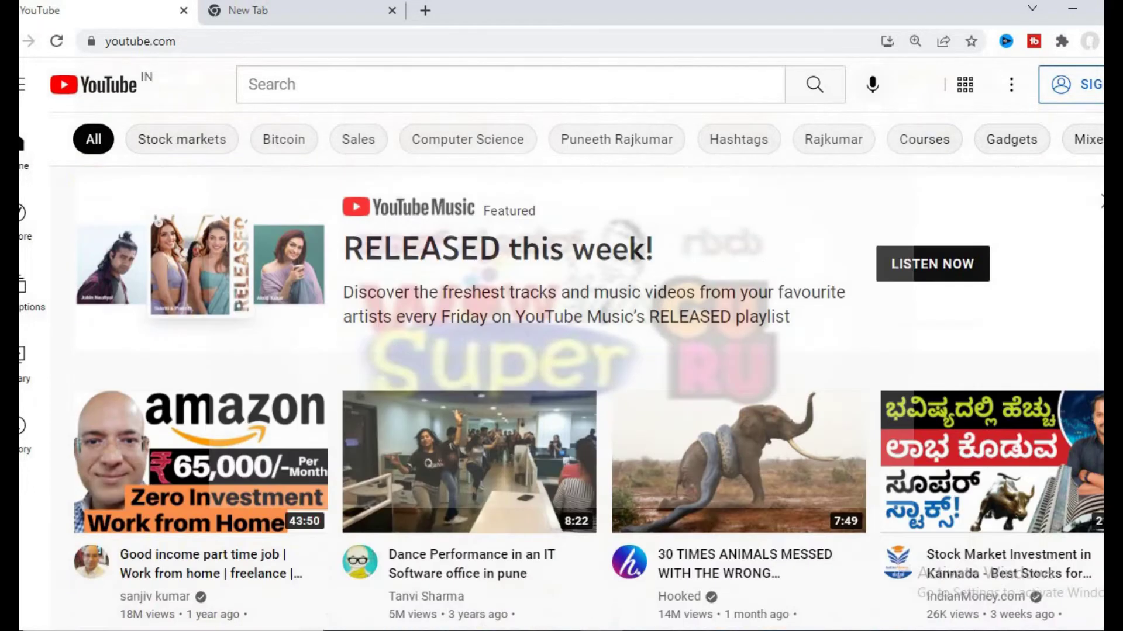
scroll(961, 295, down, 2)
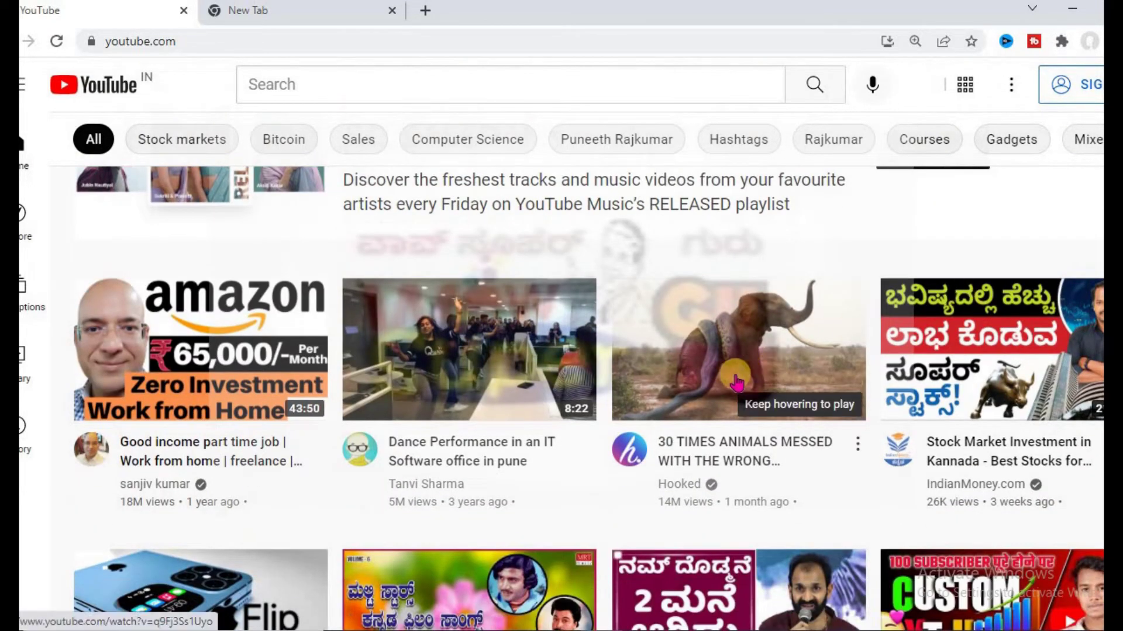
mouse_move(735, 381)
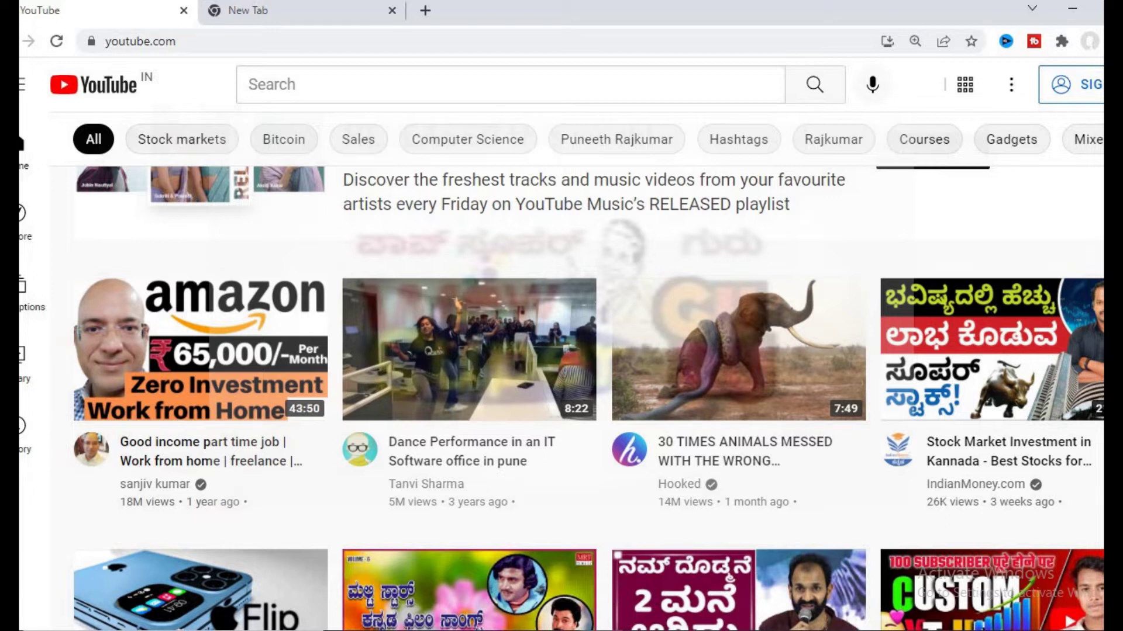
scroll(584, 398, down, 4)
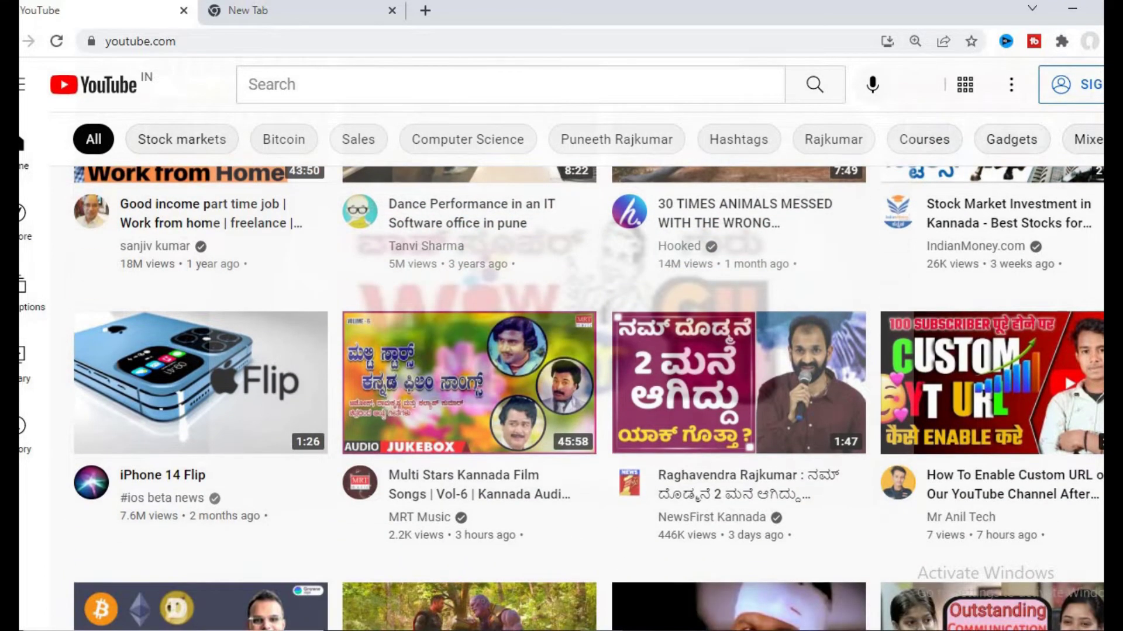
scroll(585, 398, down, 4)
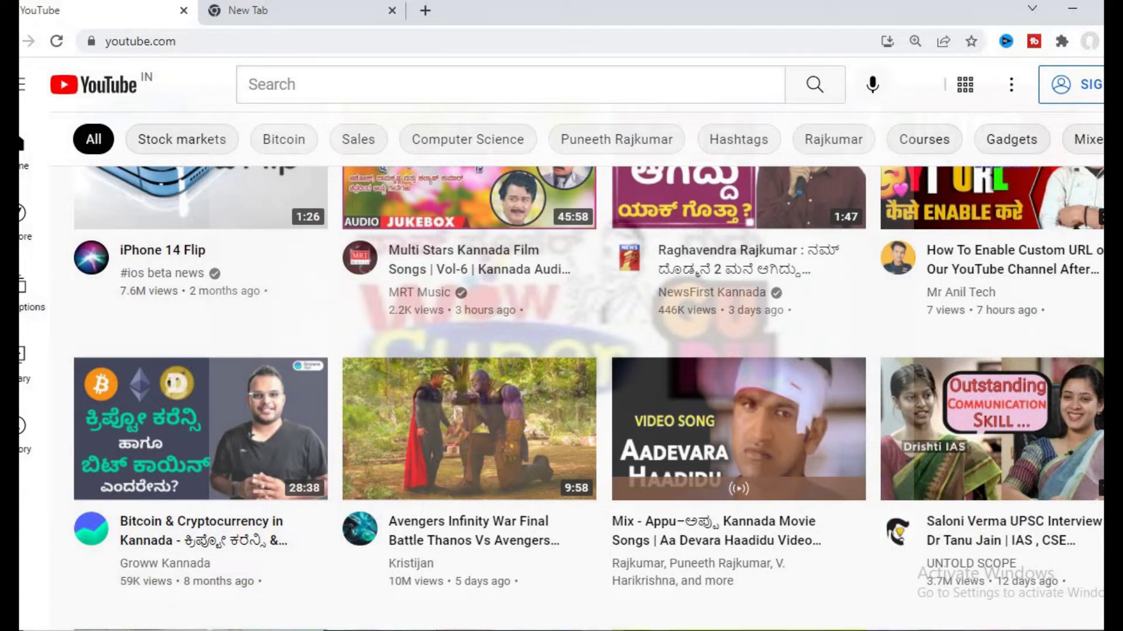
scroll(584, 398, down, 2)
scroll(585, 398, down, 2)
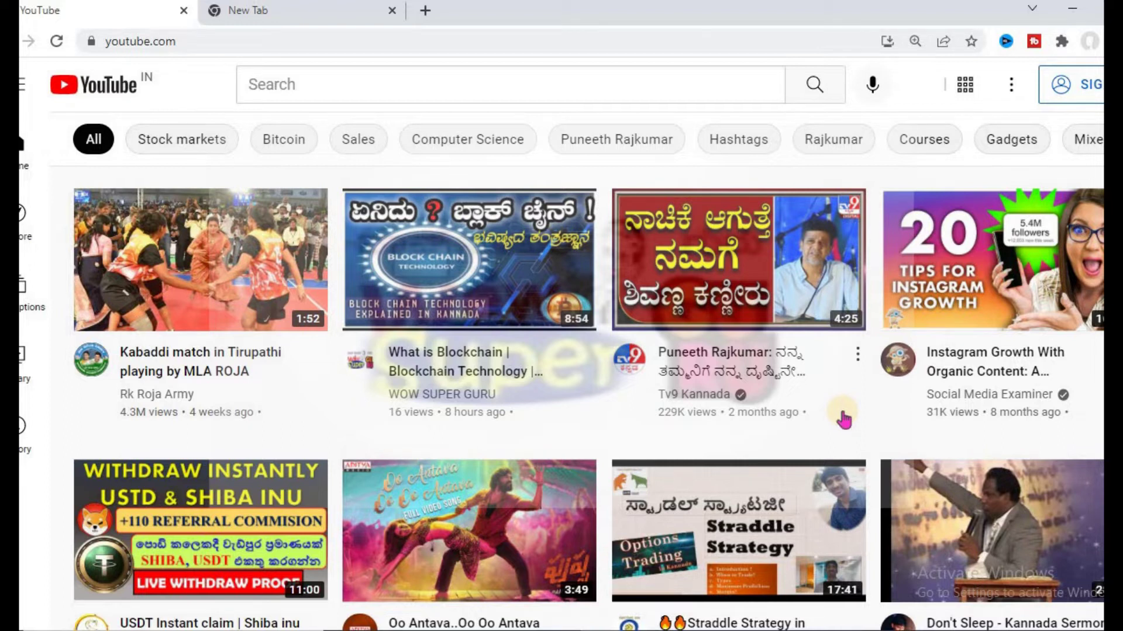
Step: Search YouTube for "ragi mudde"
mouse_move(566, 222)
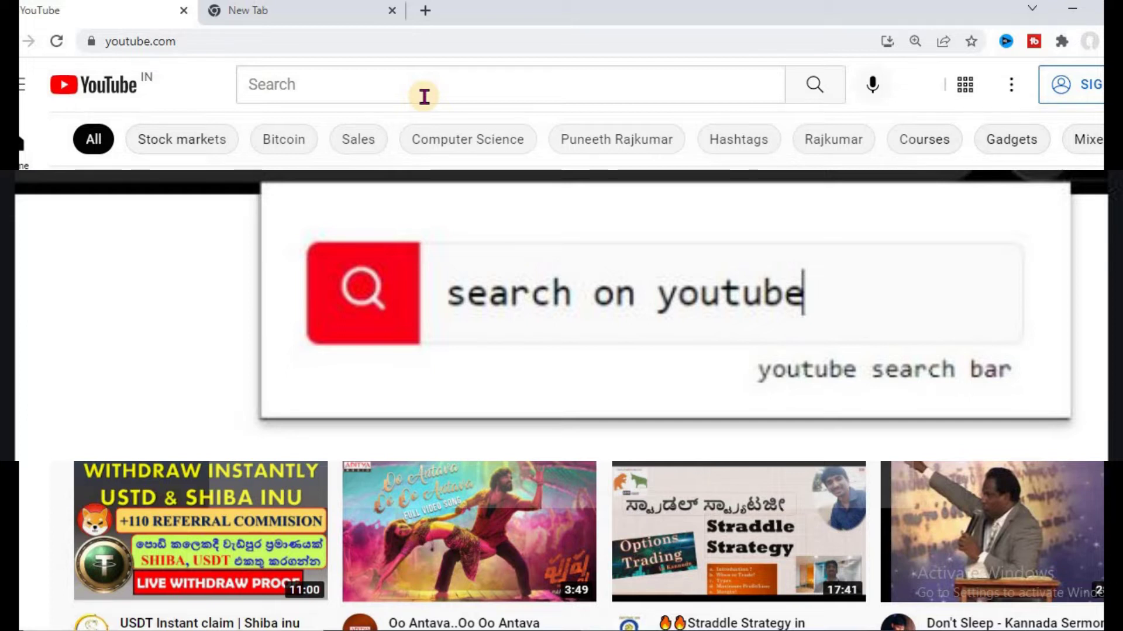
click(358, 86)
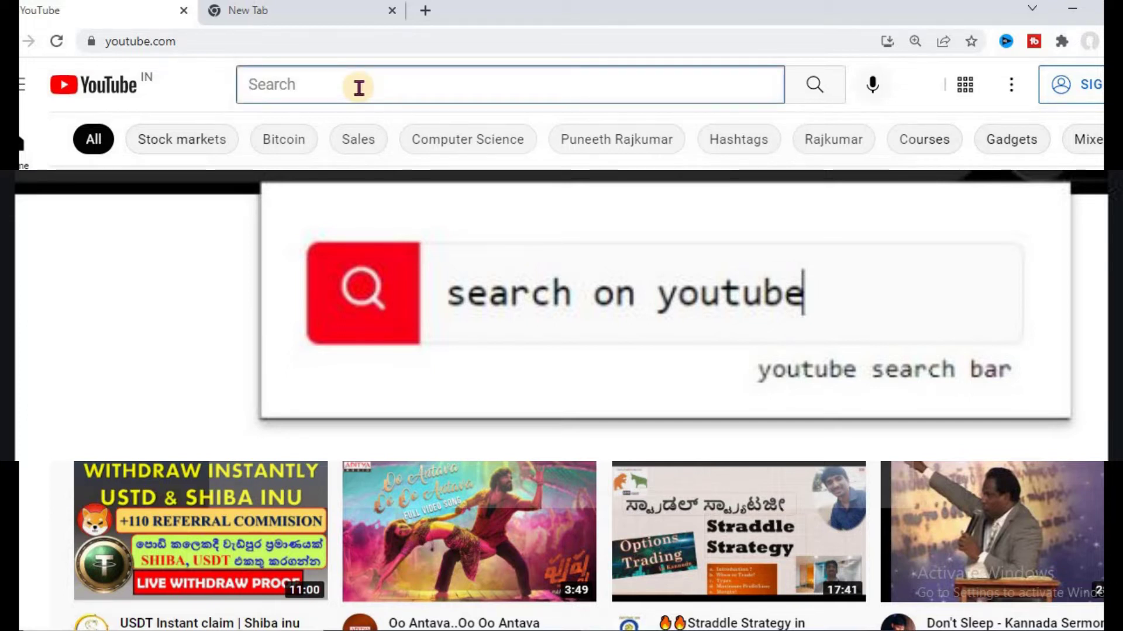
text(r)
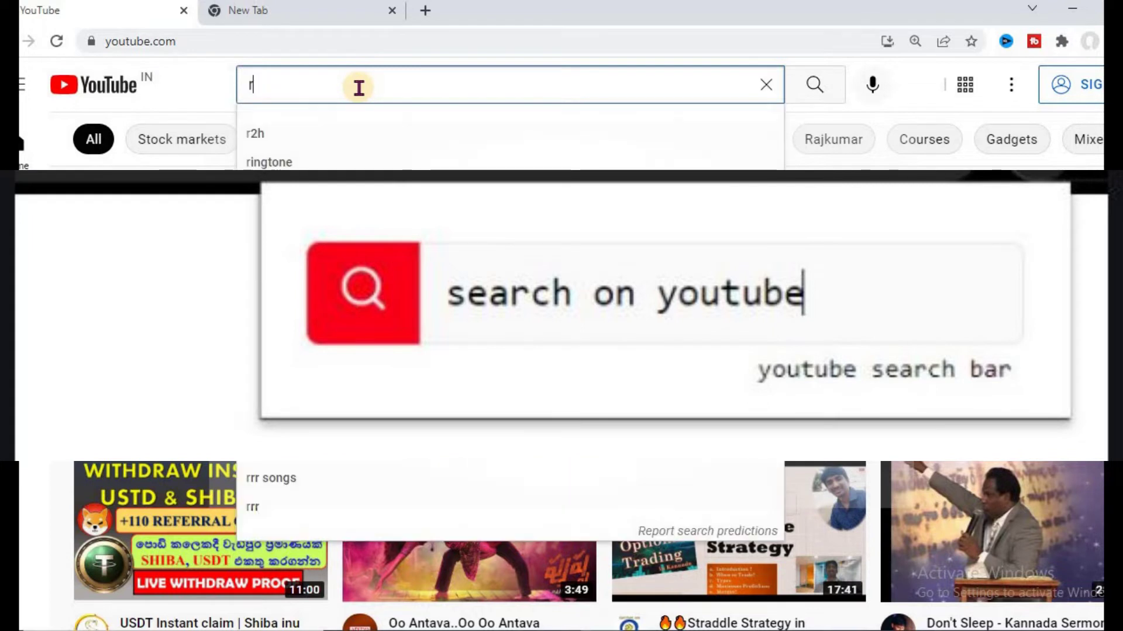
text(agi)
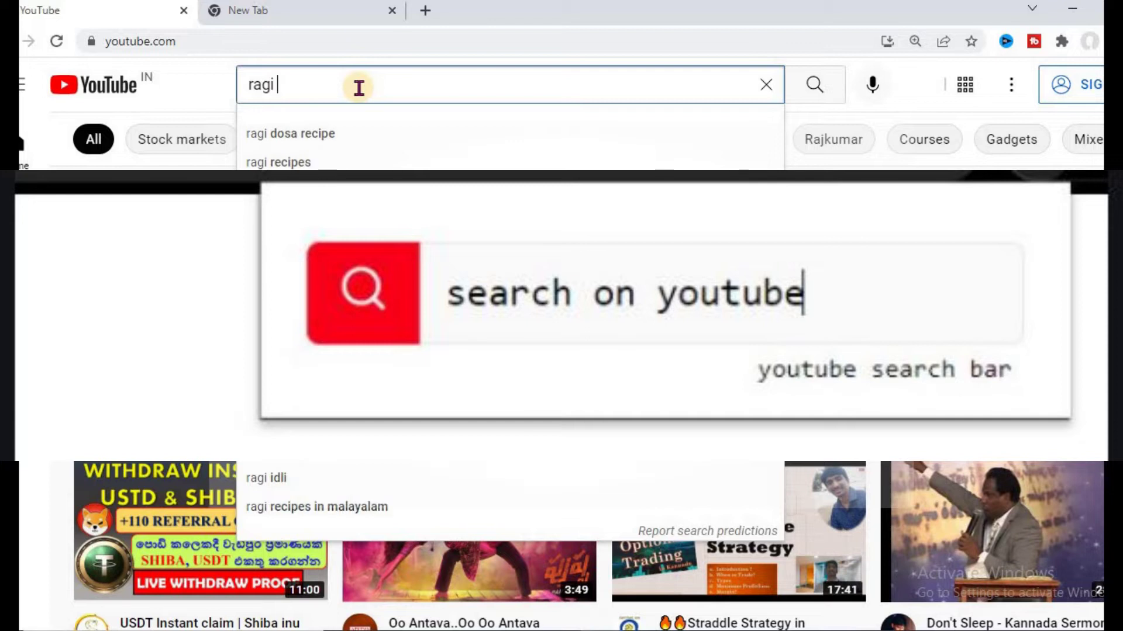
text( mu)
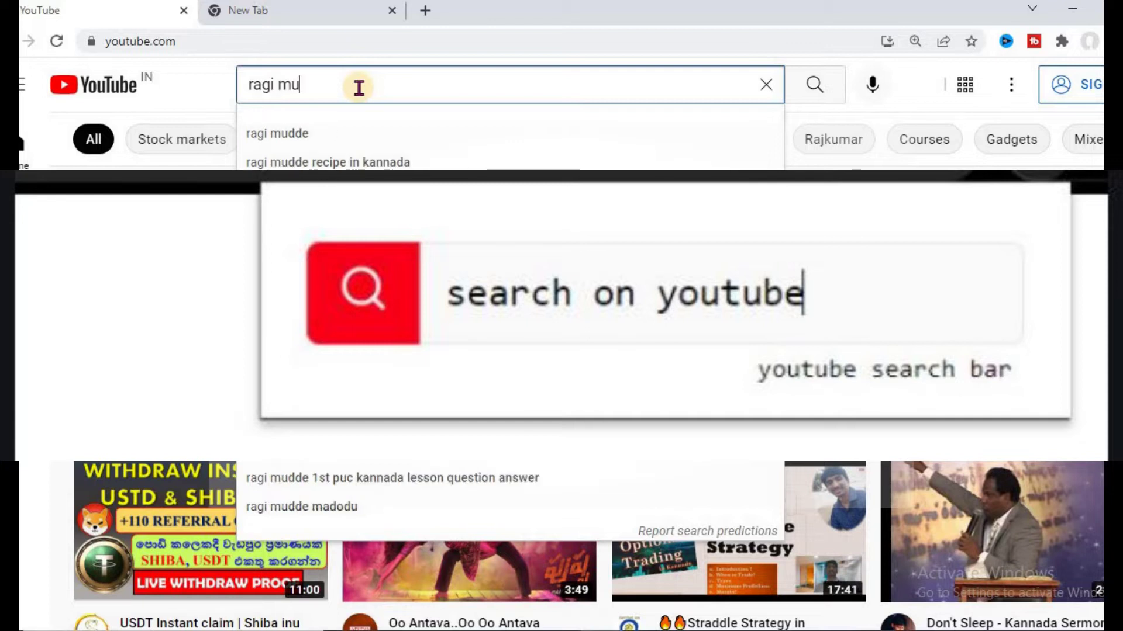
text(dde)
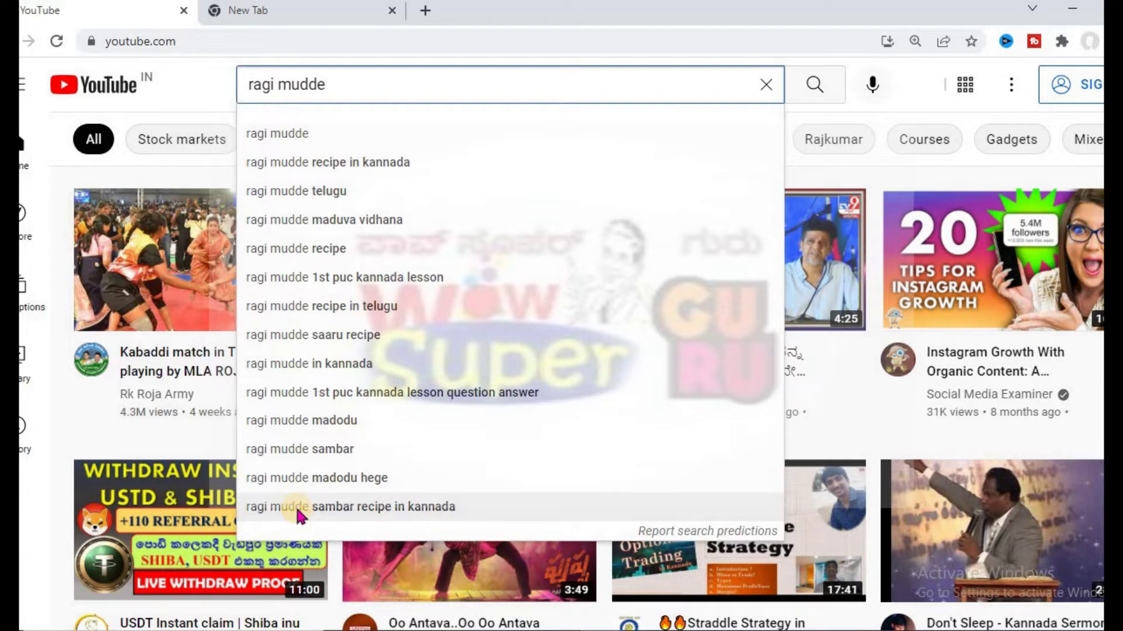
key(Return)
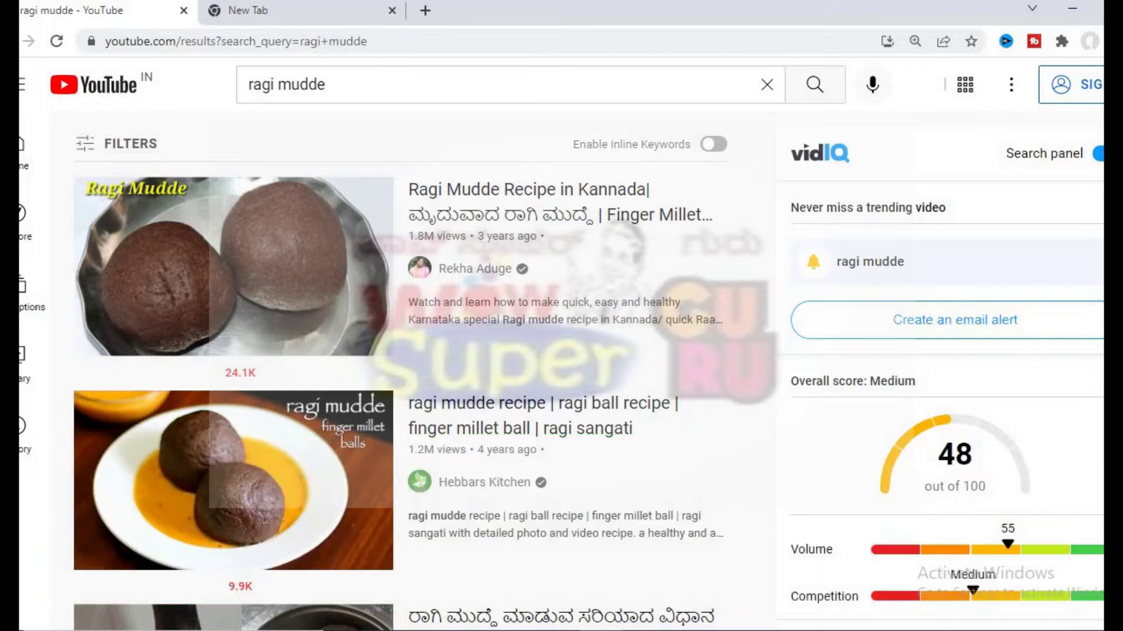
Step: Examine the ragi mudde search results, including the video titles and the vidIQ keyword scores and related opportunities
scroll(409, 374, down, 2)
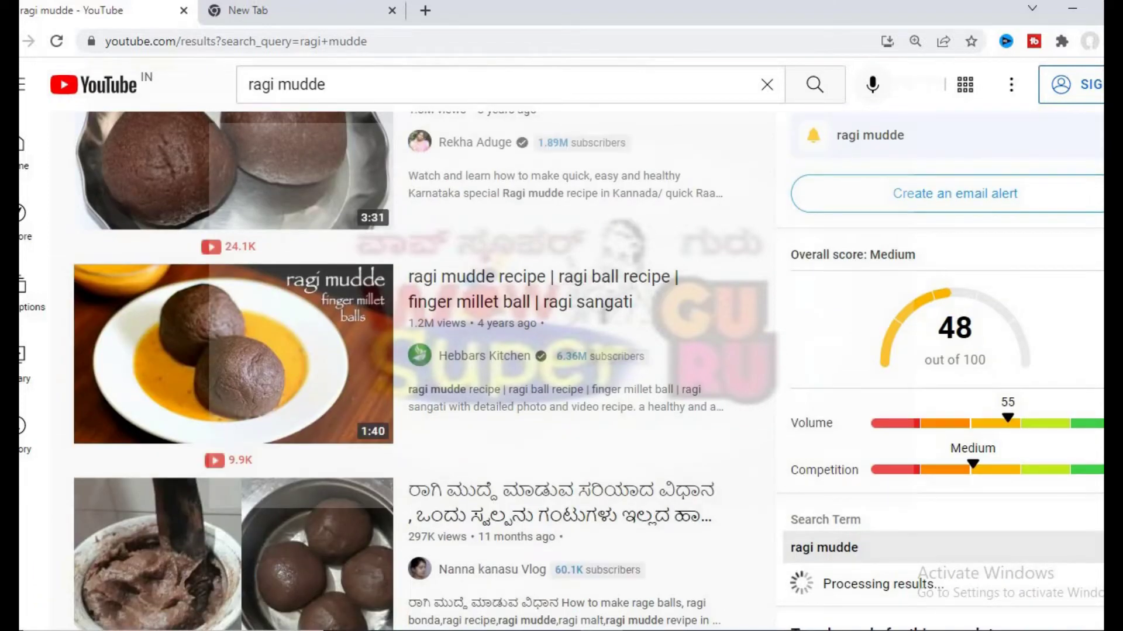
scroll(409, 374, down, 3)
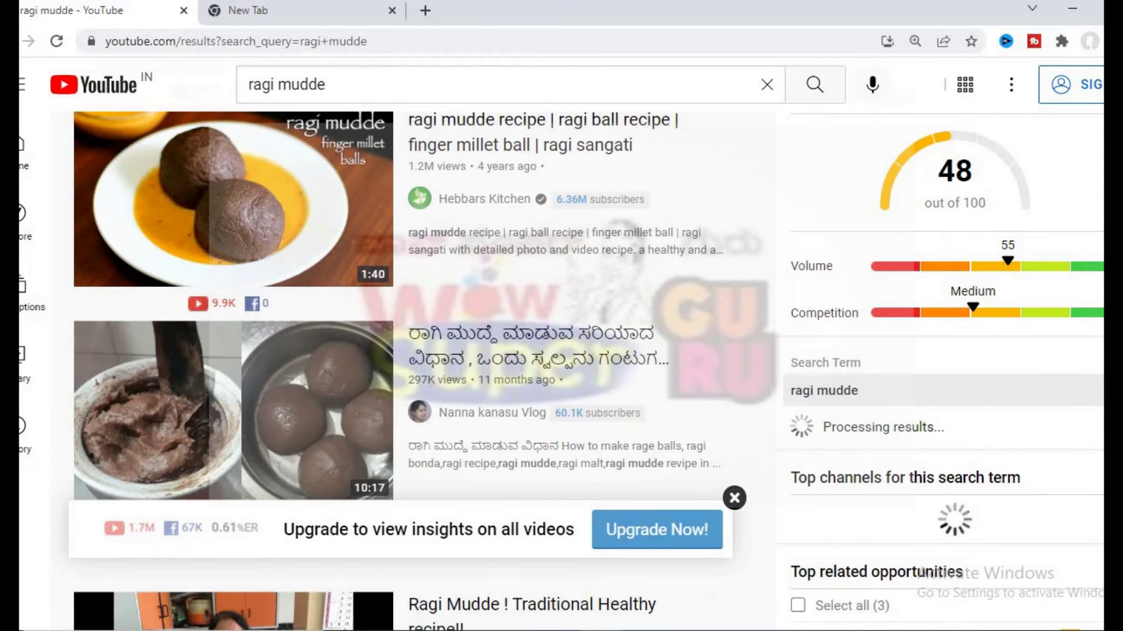
scroll(579, 371, down, 2)
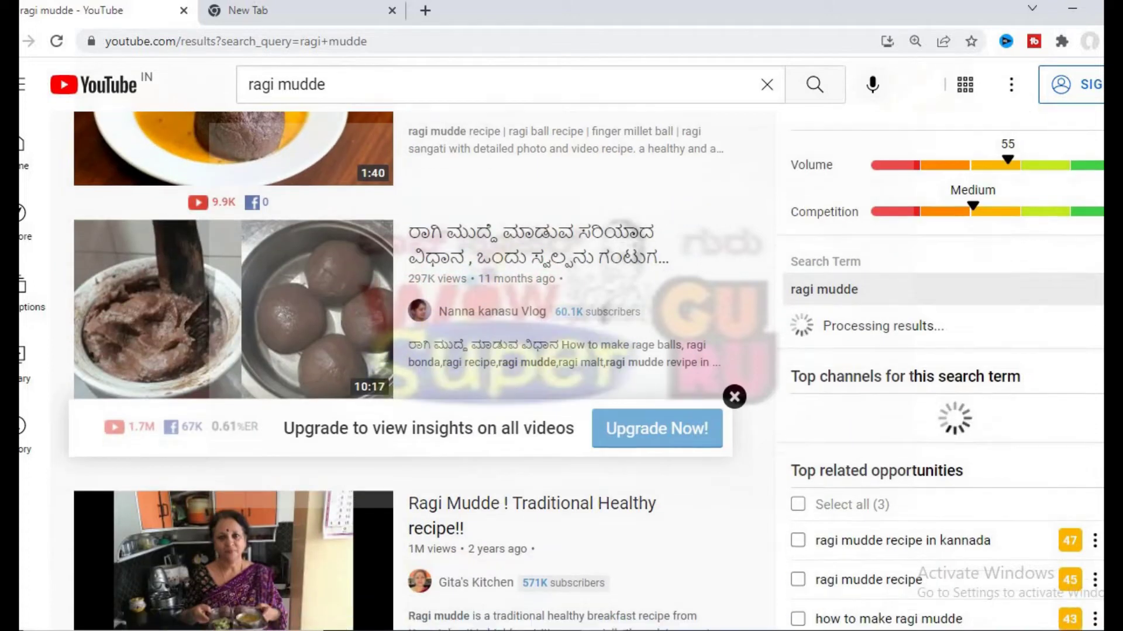
scroll(579, 371, down, 4)
scroll(579, 371, down, 3)
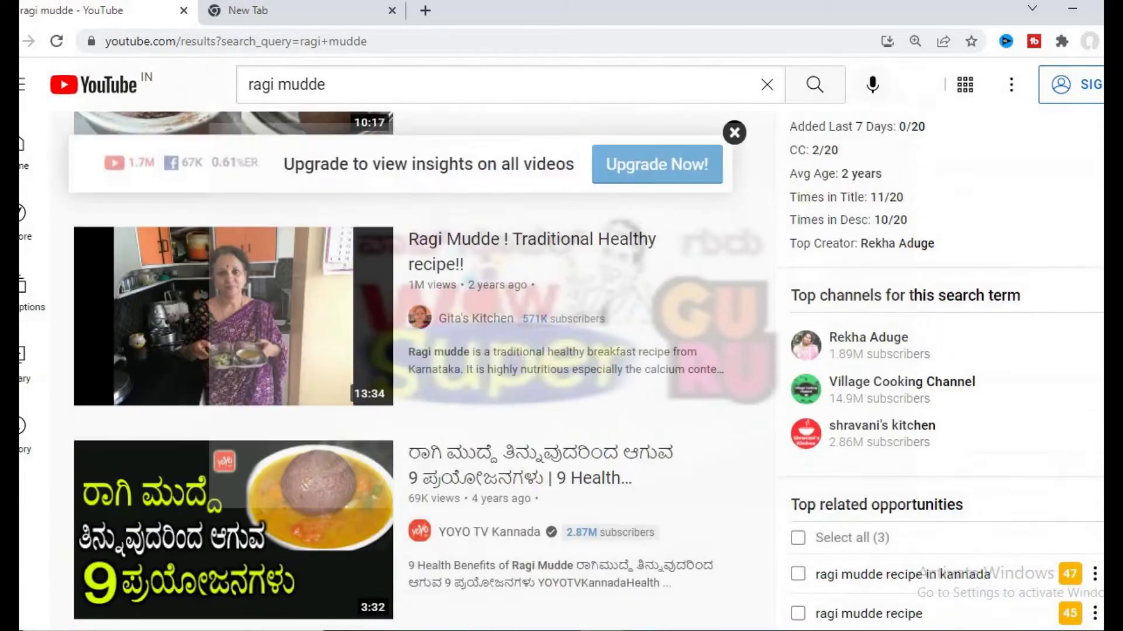
scroll(579, 372, down, 8)
scroll(579, 371, up, 3)
scroll(578, 371, down, 1)
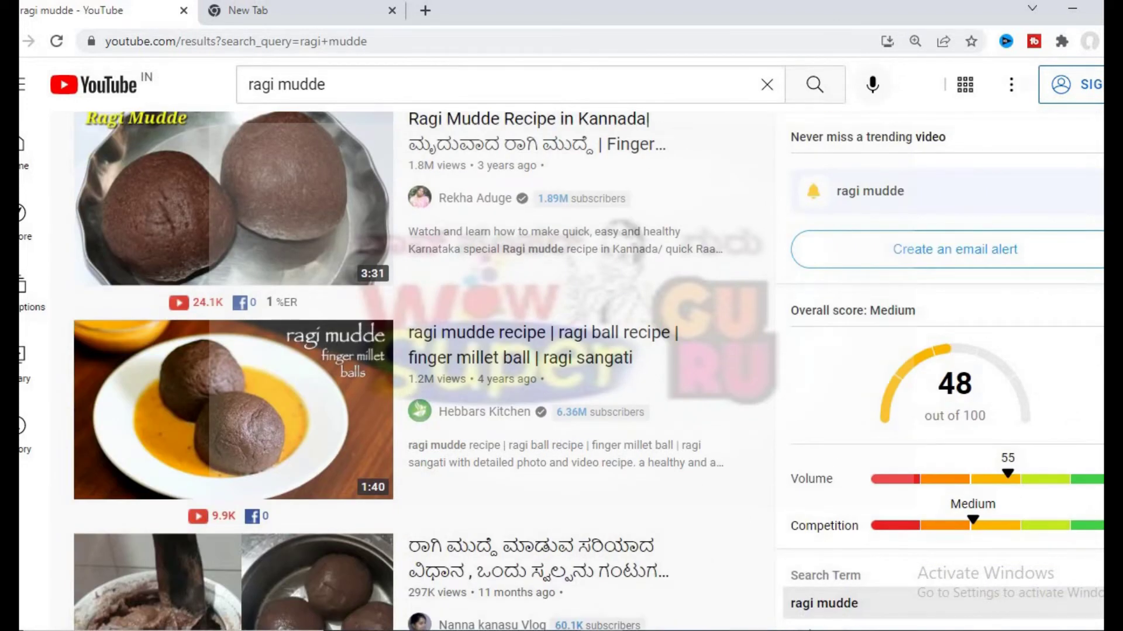
scroll(579, 372, down, 1)
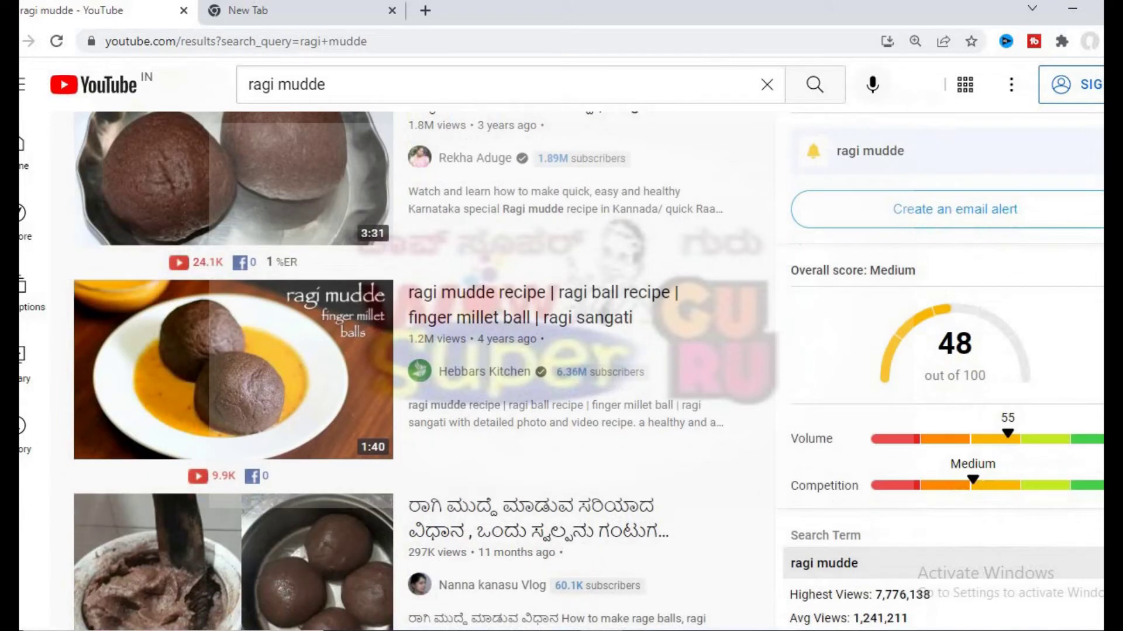
scroll(579, 372, down, 2)
scroll(579, 372, down, 10)
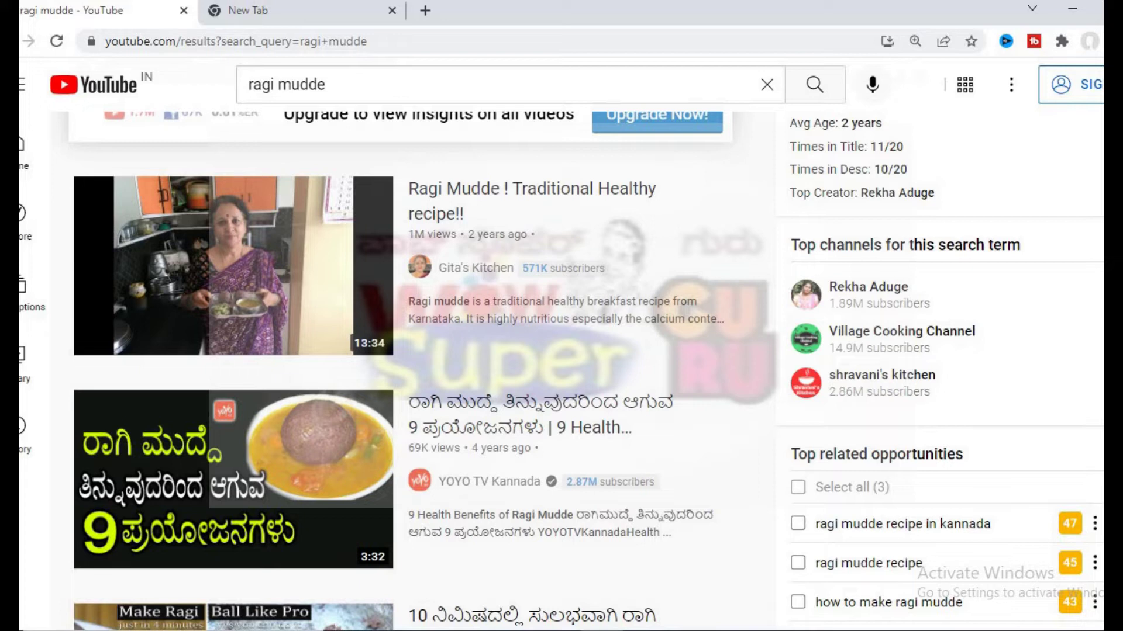
Step: Search Google for "rapidtags" in the other browser tab and open the free tag generator on rapidtags.io
click(285, 15)
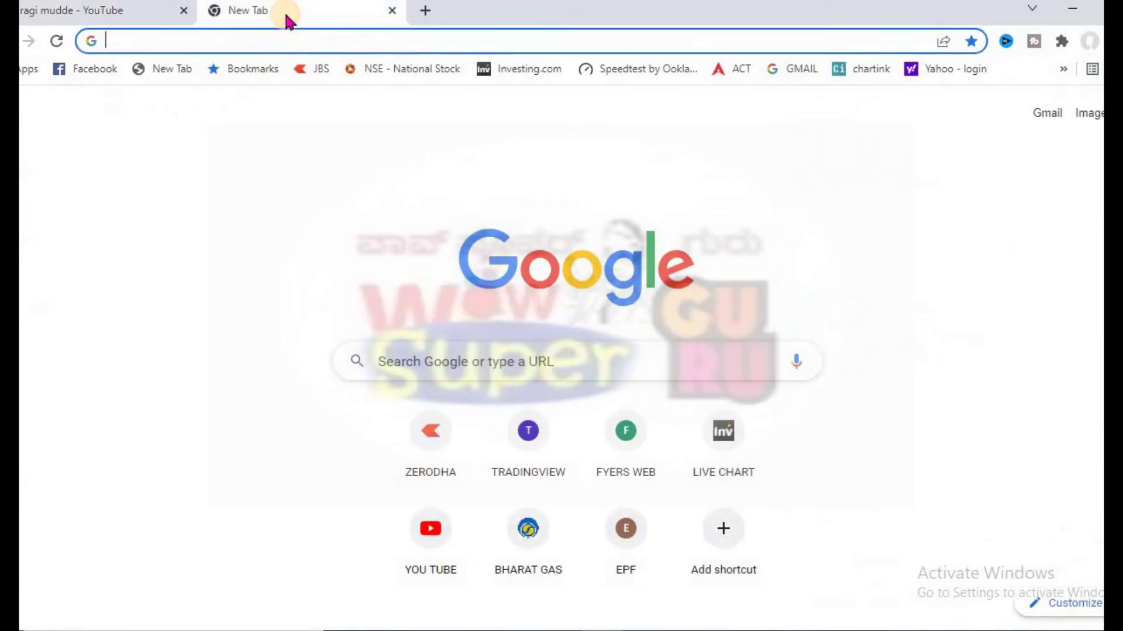
click(444, 369)
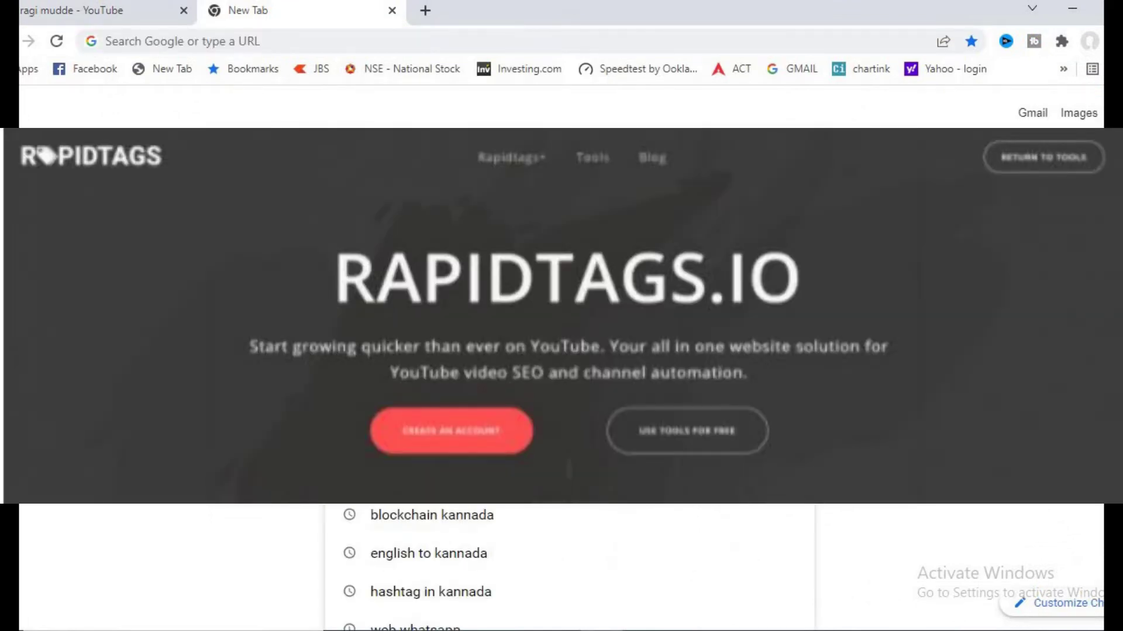
text(ra)
key(Return)
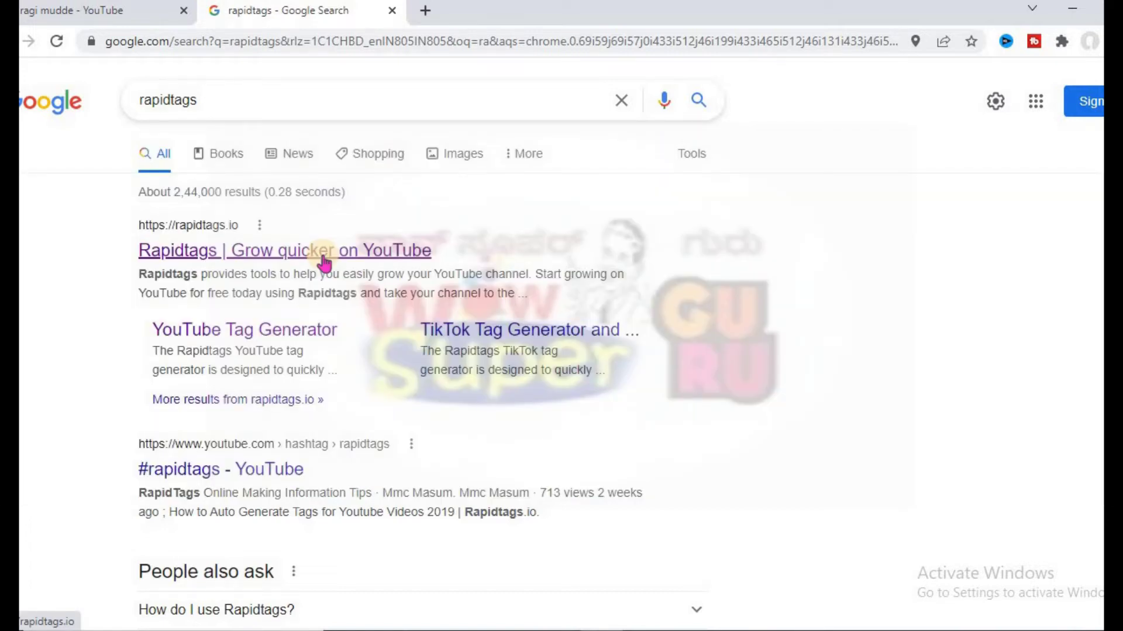
click(322, 258)
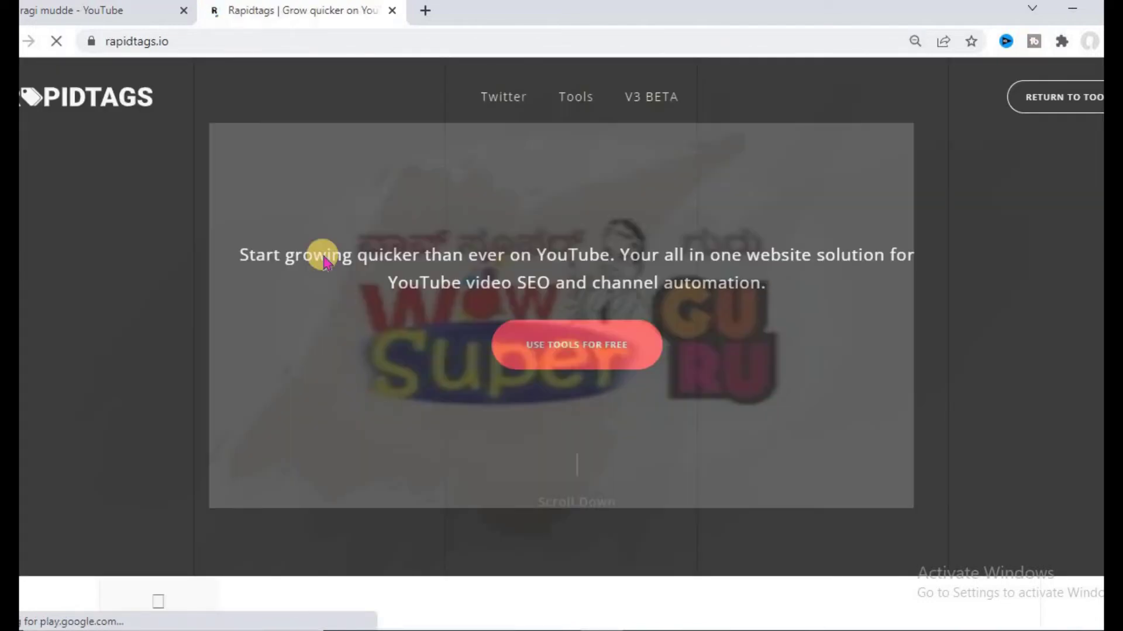
click(600, 346)
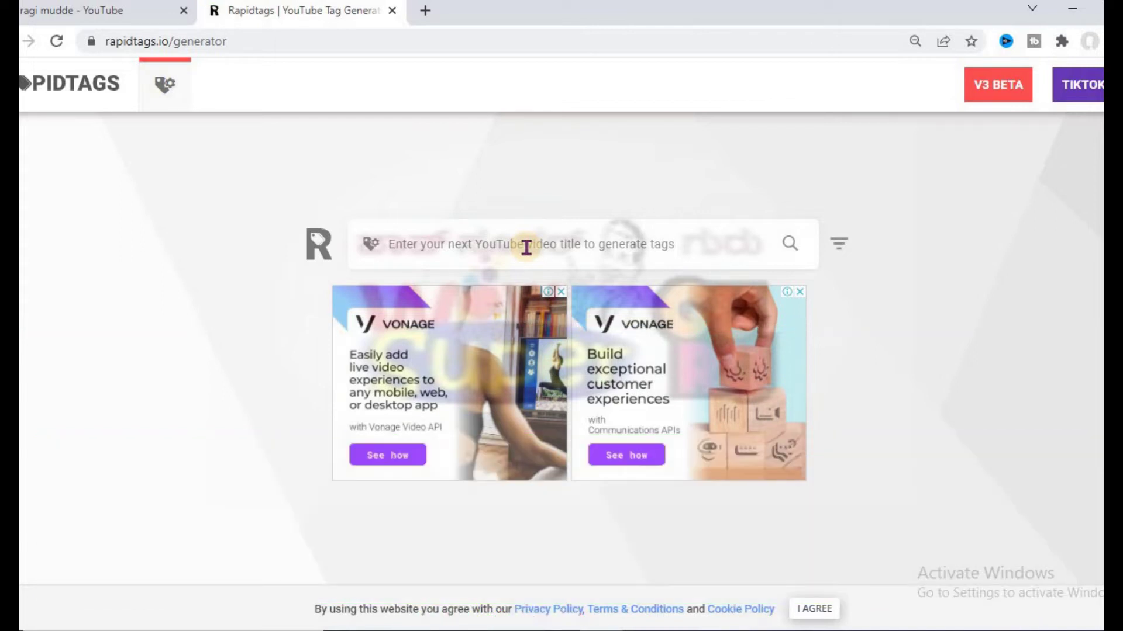
Step: Generate YouTube tags for the video title "ragi mudde"
click(527, 247)
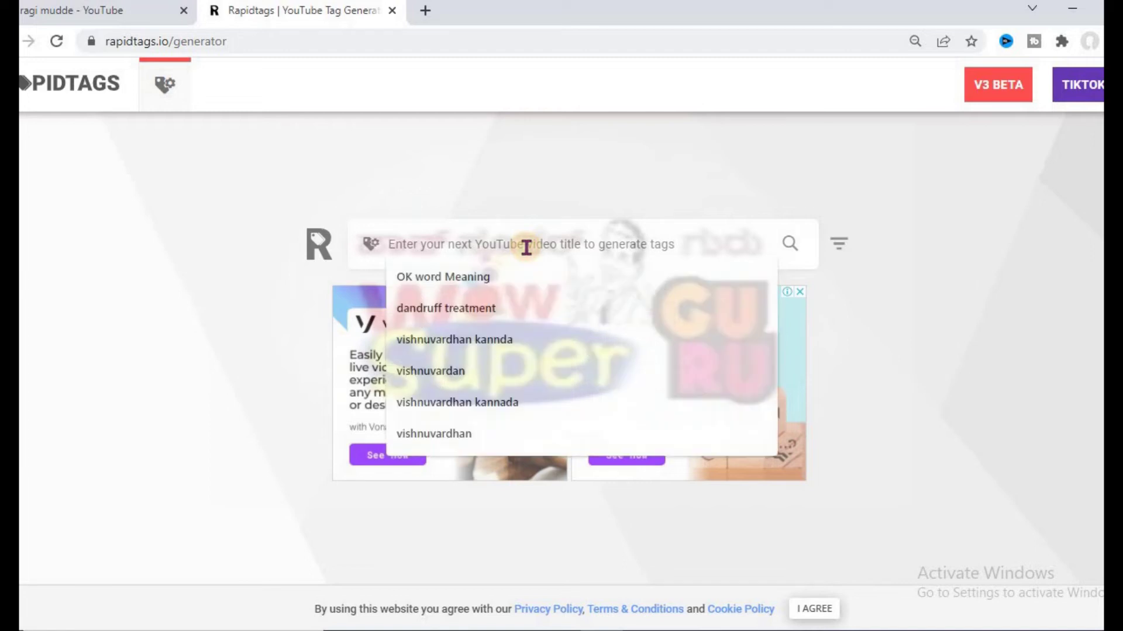
text(rag)
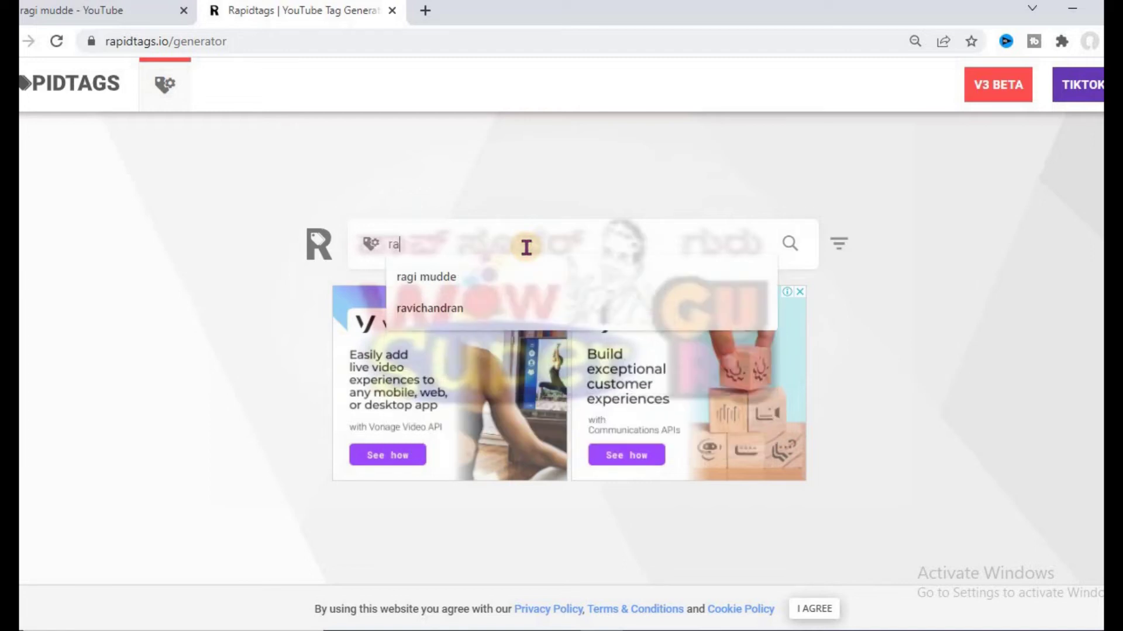
click(473, 278)
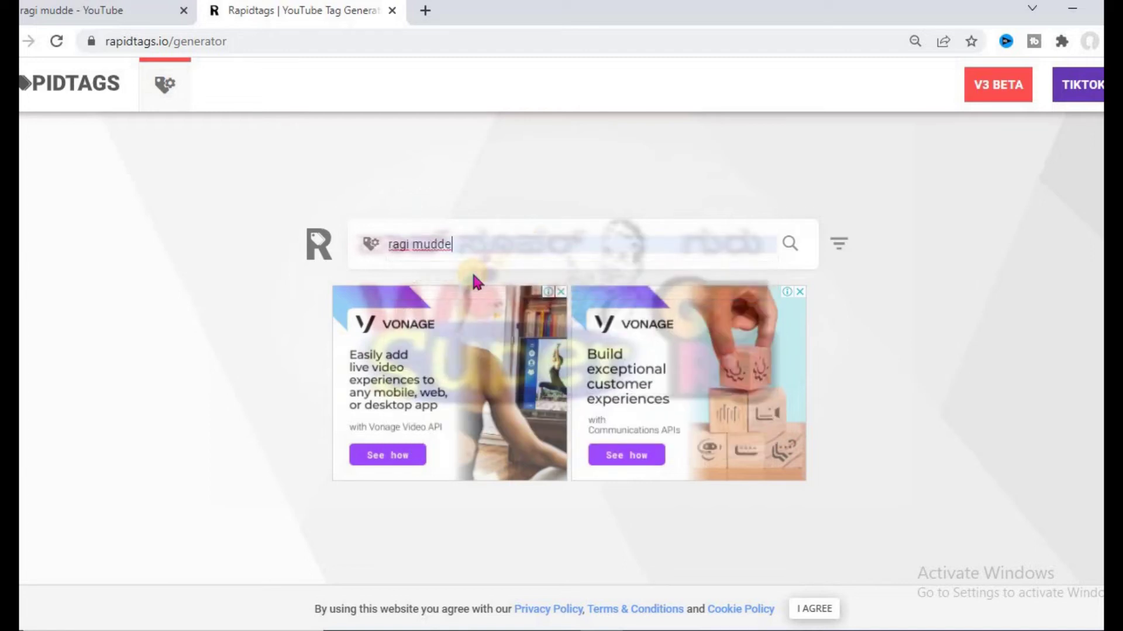
click(790, 243)
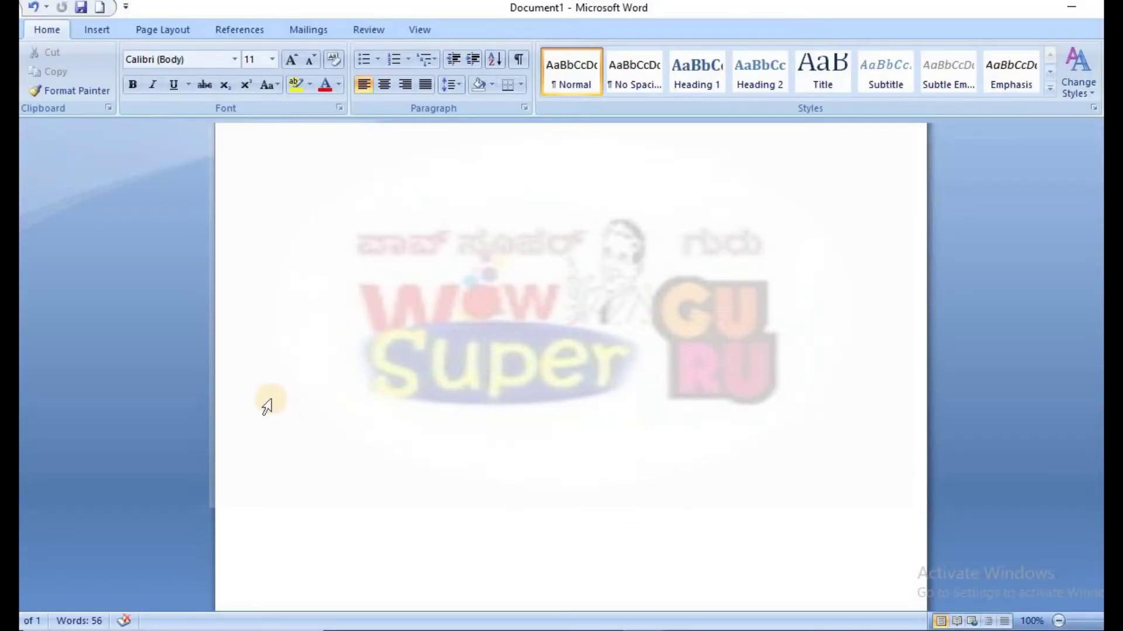
Step: Switch to Microsoft Word and paste the copied ragi mudde tags into Document1
click(279, 404)
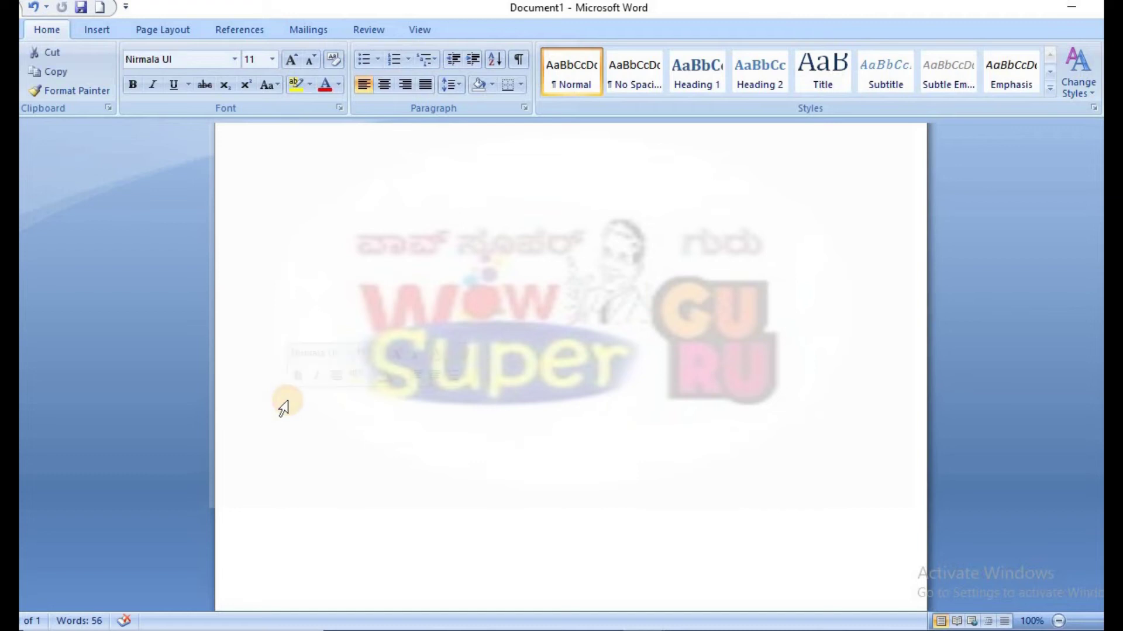
key(ctrl+v)
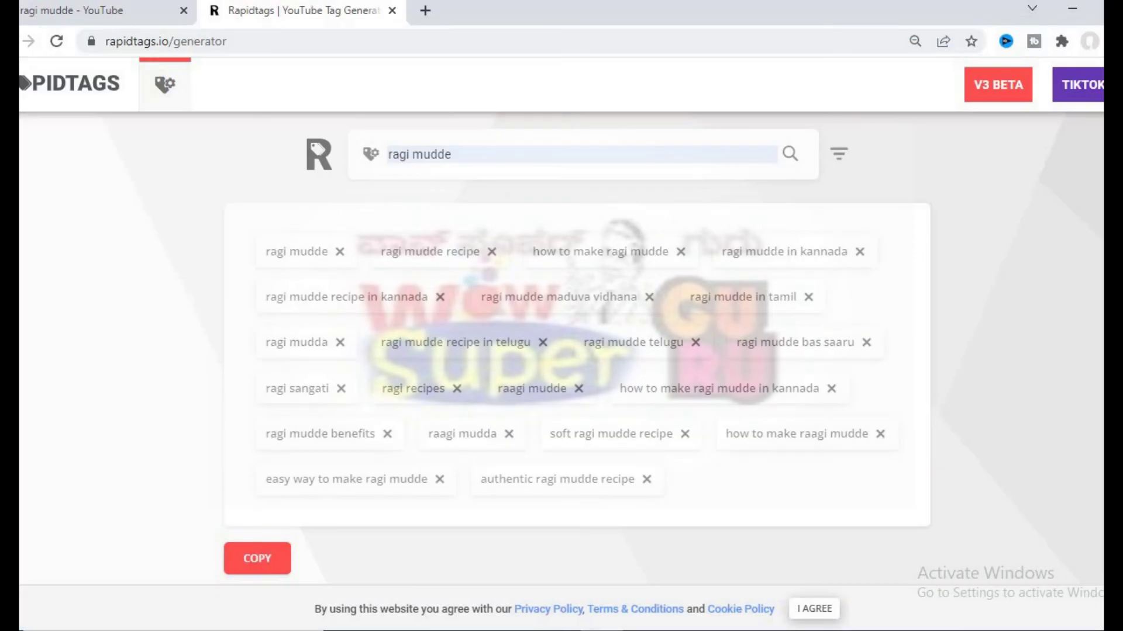
Step: Replace the ragi mudde query and generate YouTube tags for the video title "iphone unboxing in kannada"
drag(458, 156, 383, 159)
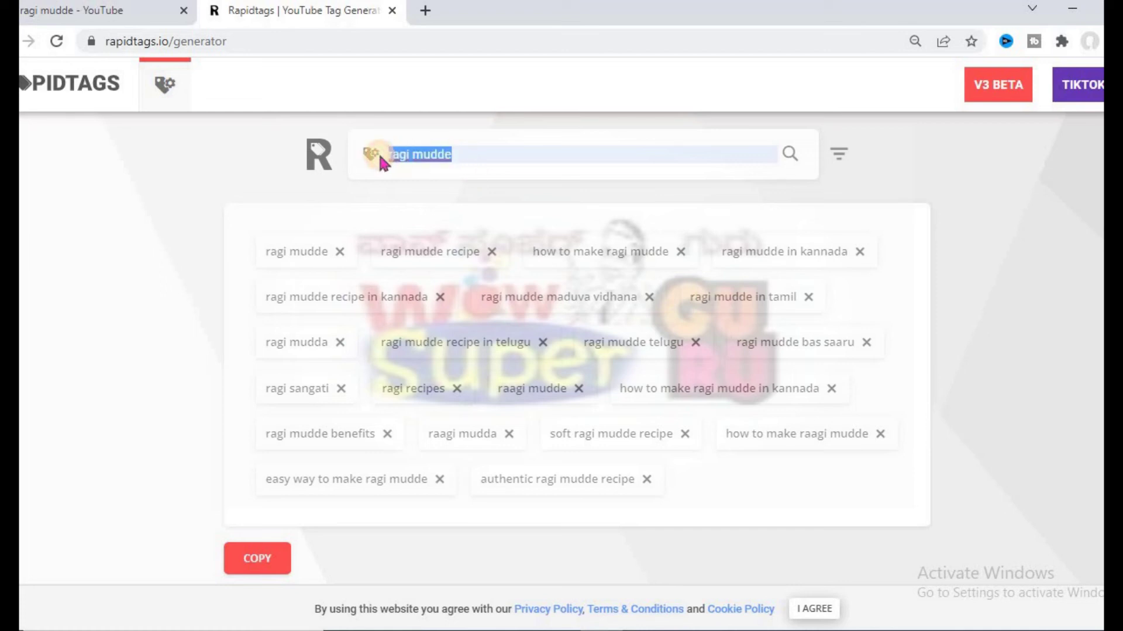
key(BackSpace)
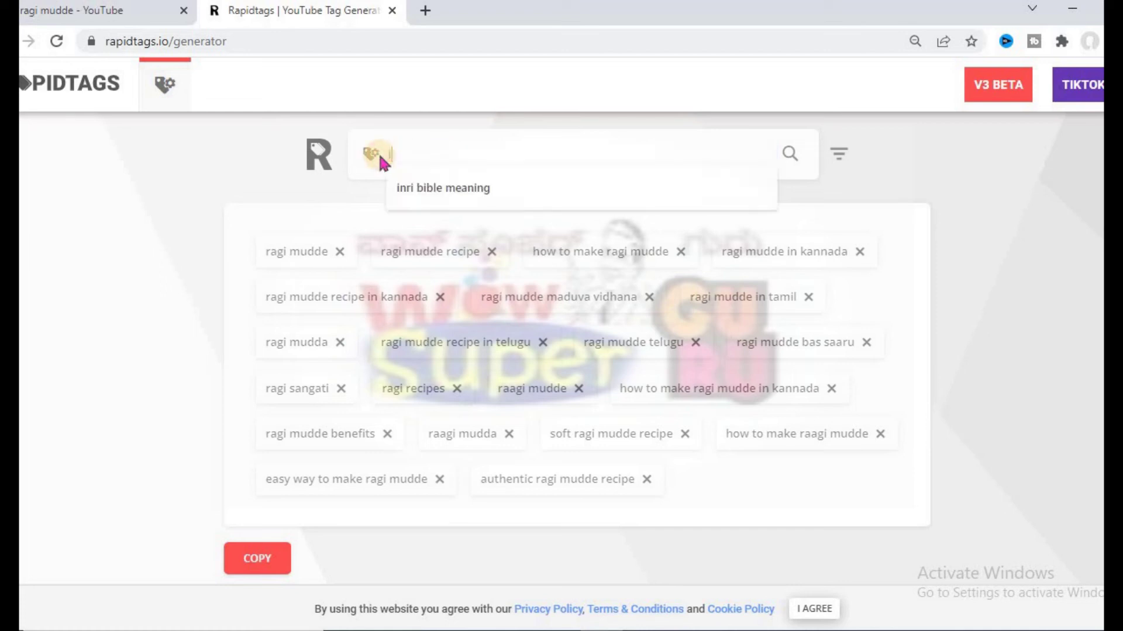
text(iphone unbox)
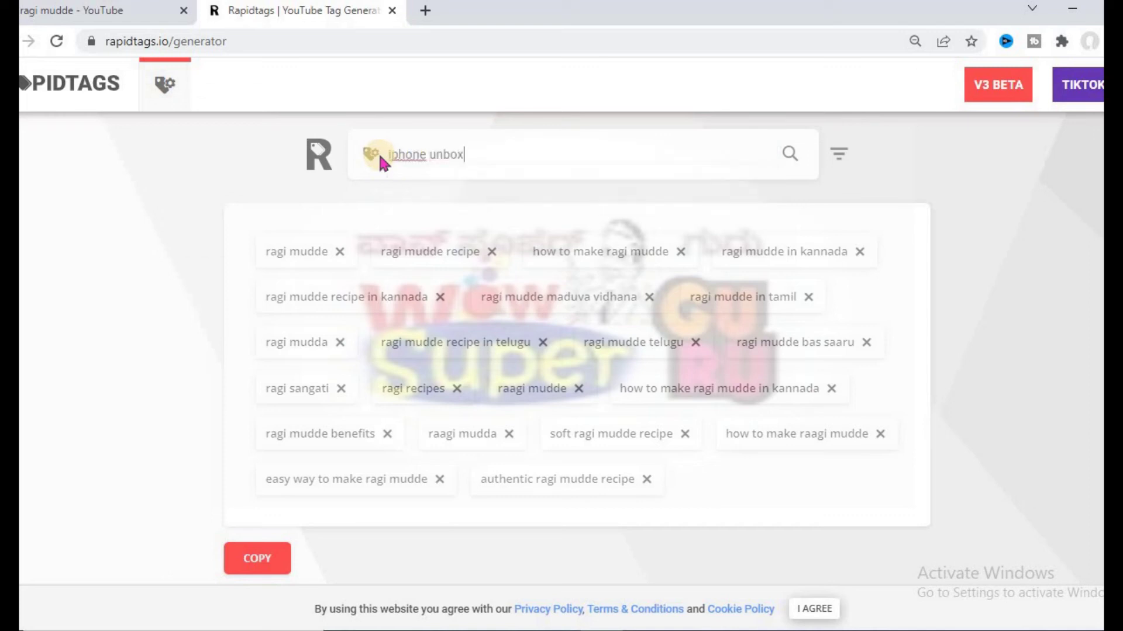
text(ing in kannada)
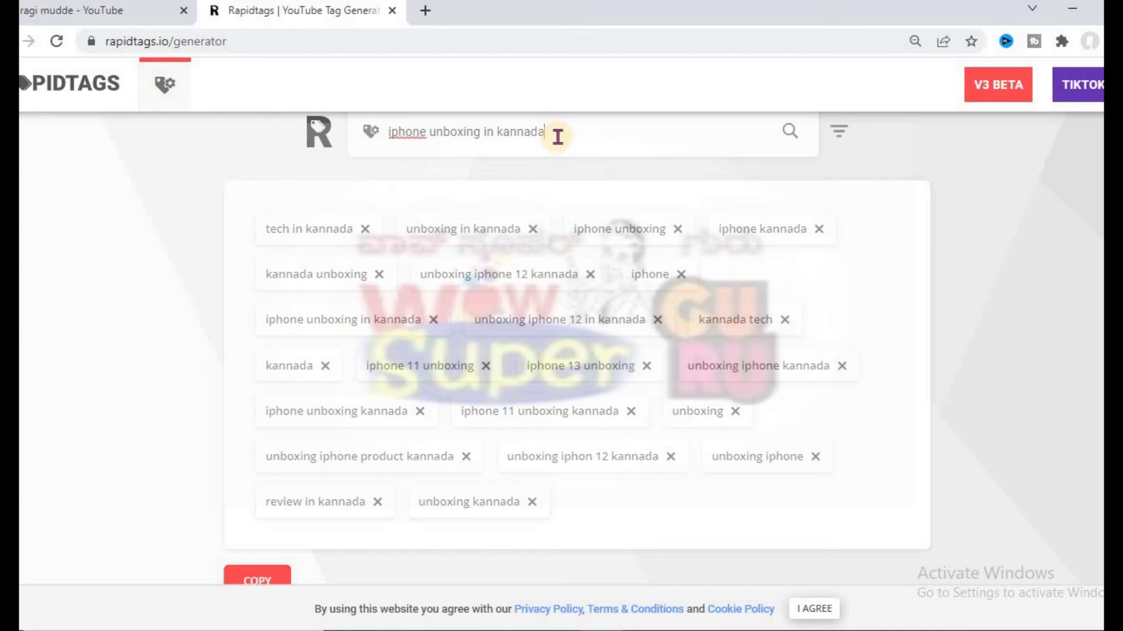
Step: Replace the iphone unboxing query and generate YouTube tags for the video title "comedy in kannada"
drag(415, 128, 383, 133)
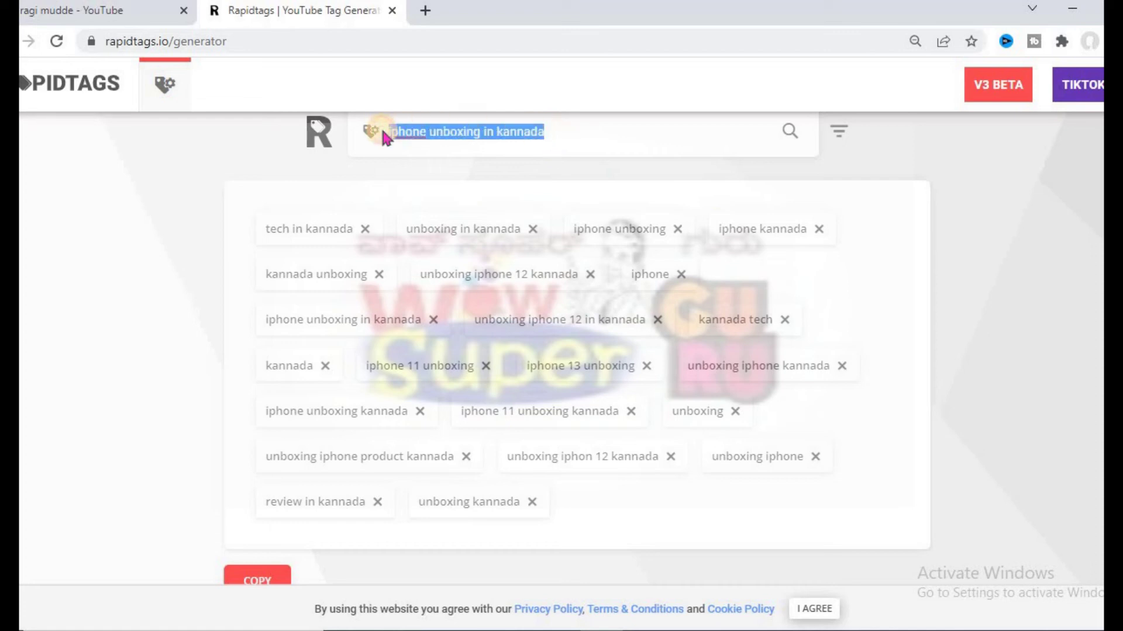
text(co)
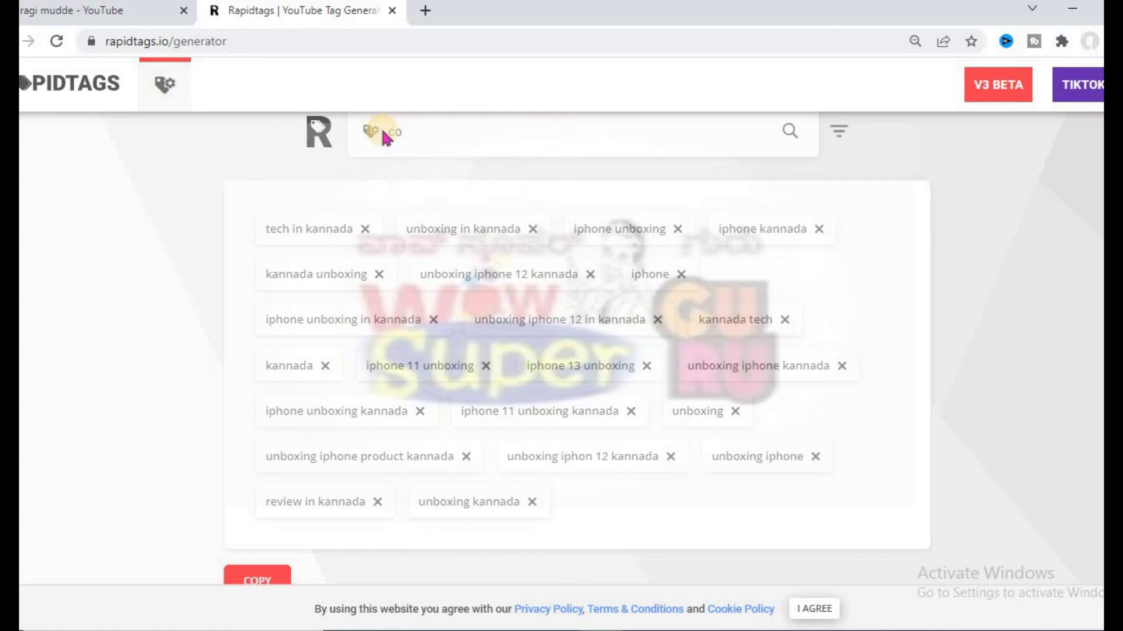
text(medy in kannada)
key(Return)
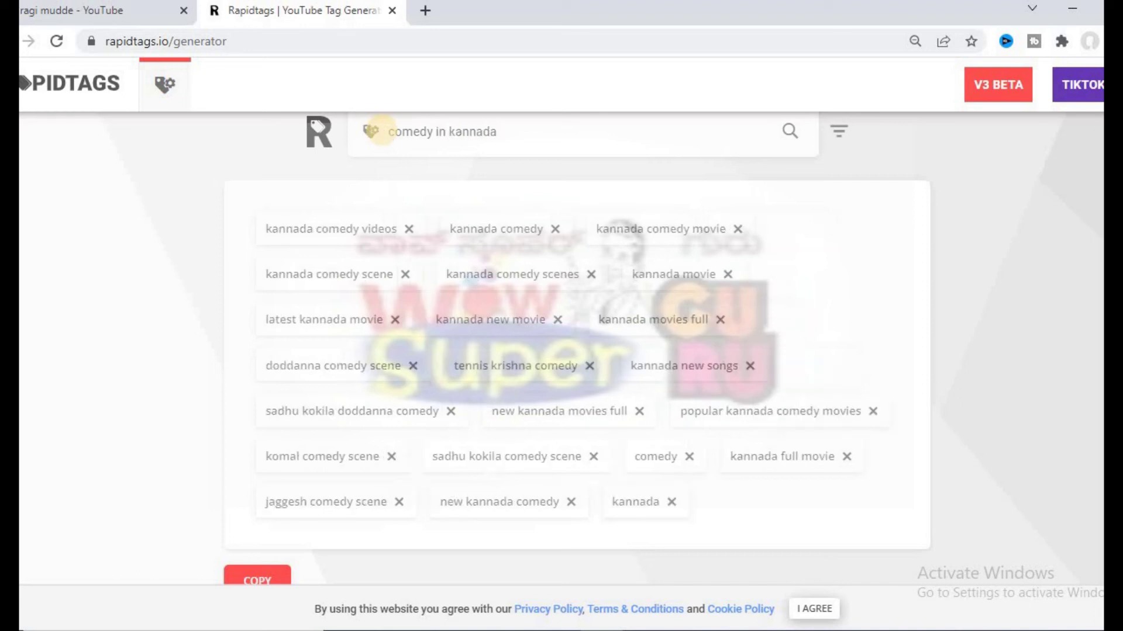